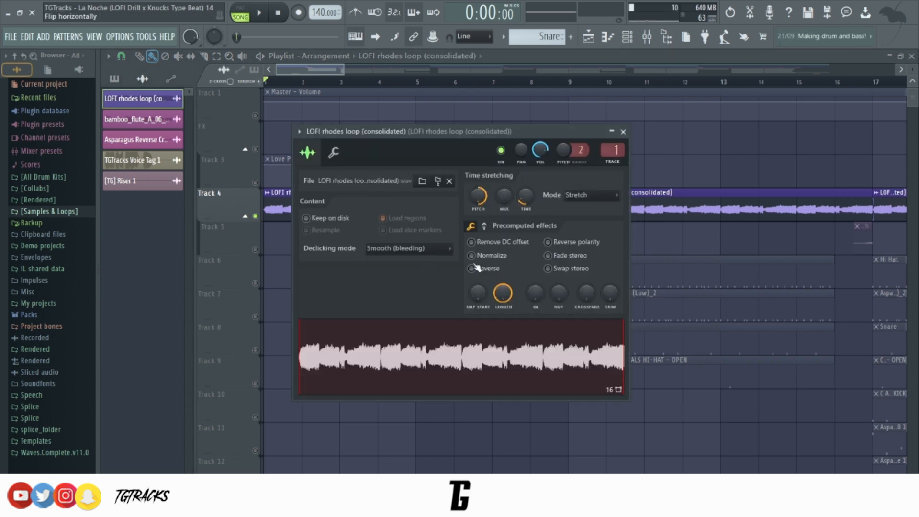
- Reverse the LOFI rhodes loop sample and play the result from the start of the arrangement
left_click(487, 267)
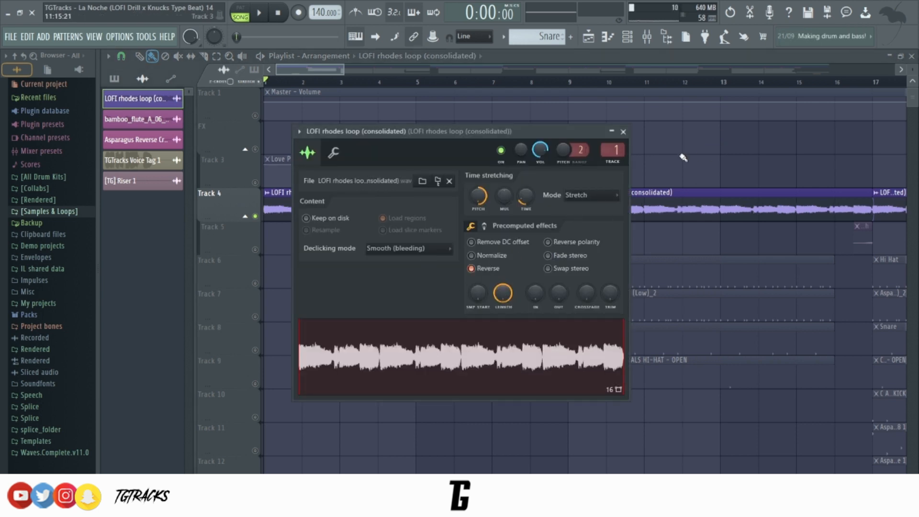
key("Escape")
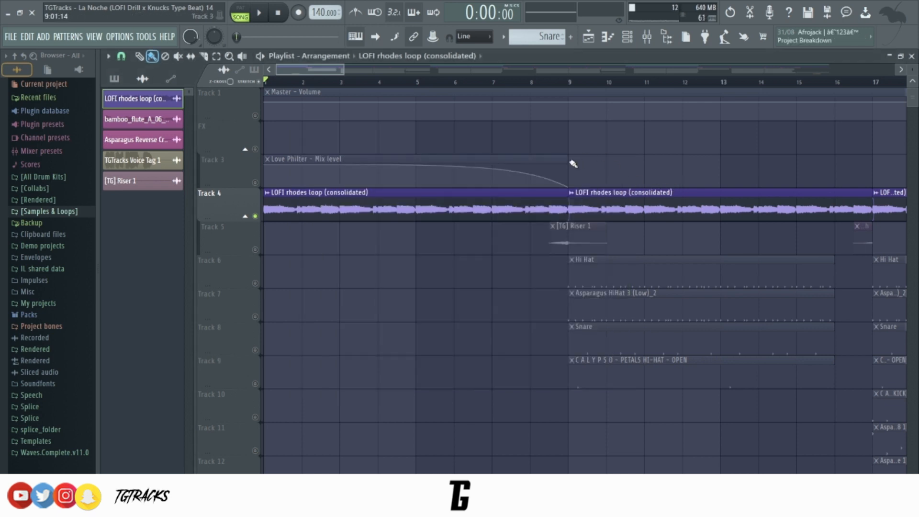
key("space")
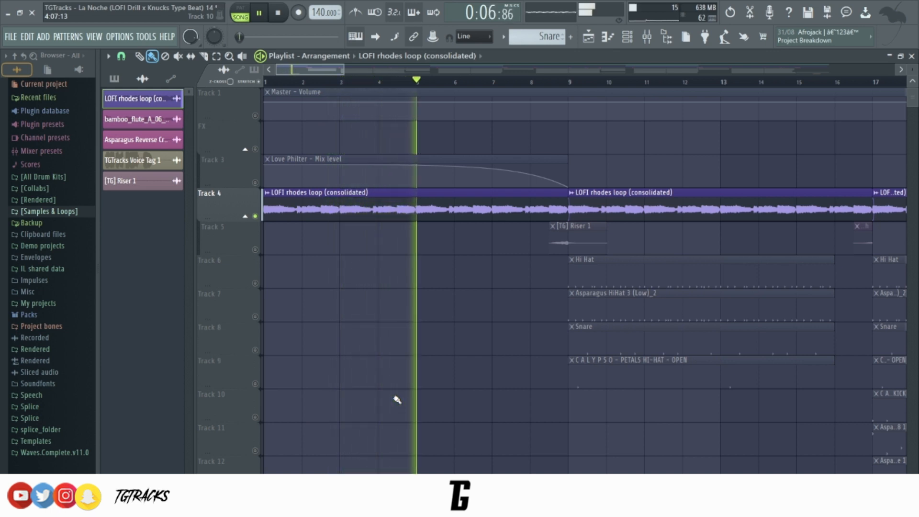
key("space")
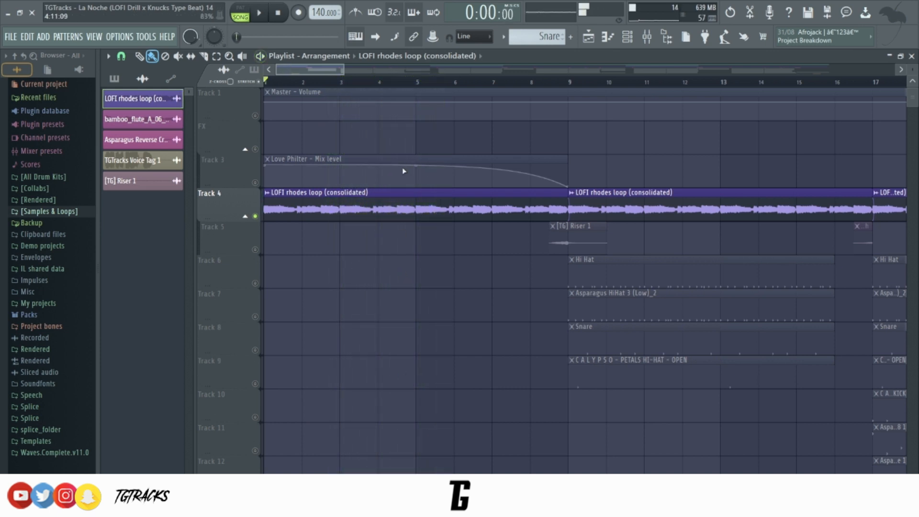
- Turn off Reverse for the LOFI rhodes loop sample and play the loop from the start for comparison
double_click(396, 199)
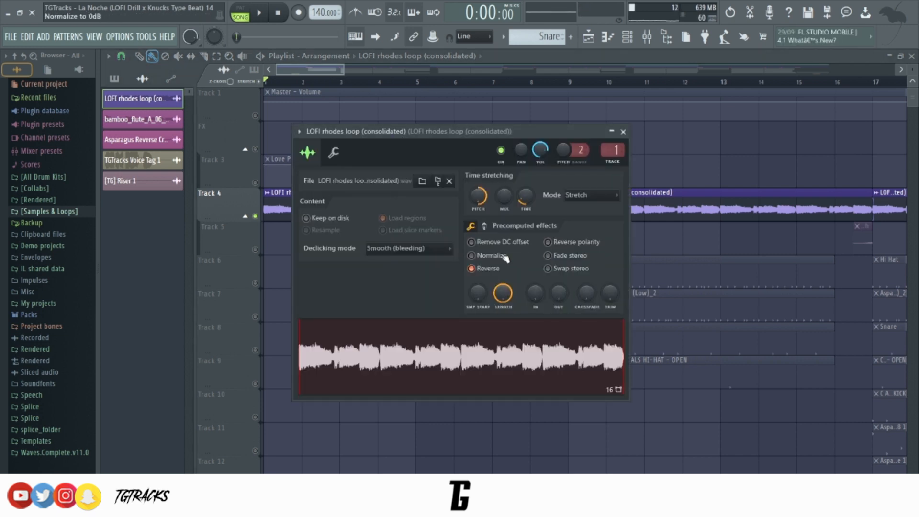
left_click(623, 131)
key("space")
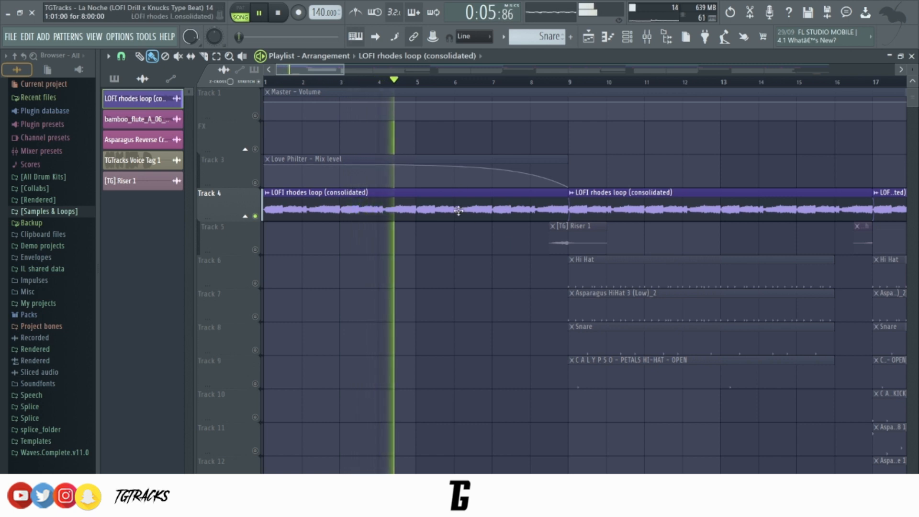
key("space")
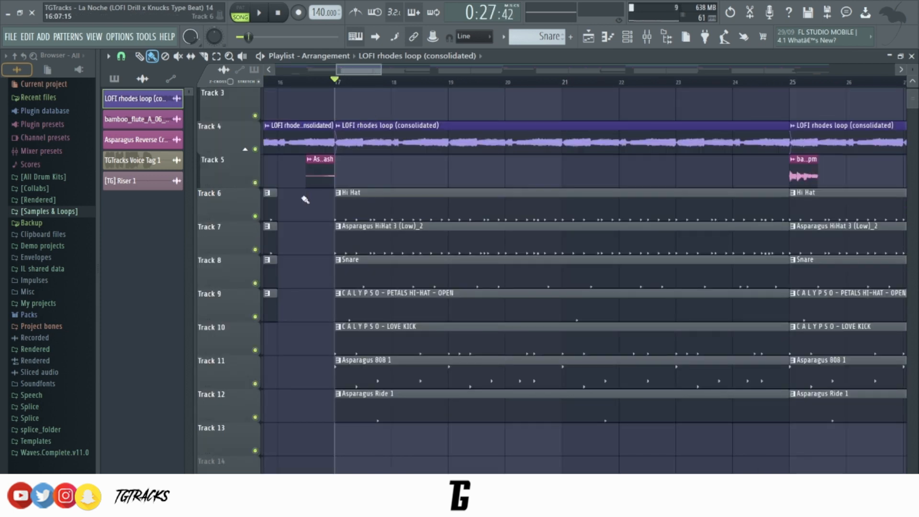
- Isolate the hi-hat, snare, open hat and ride tracks (Tracks 6 to 9 and 12) and play them from bar 17
right_click(259, 216)
left_click(256, 249)
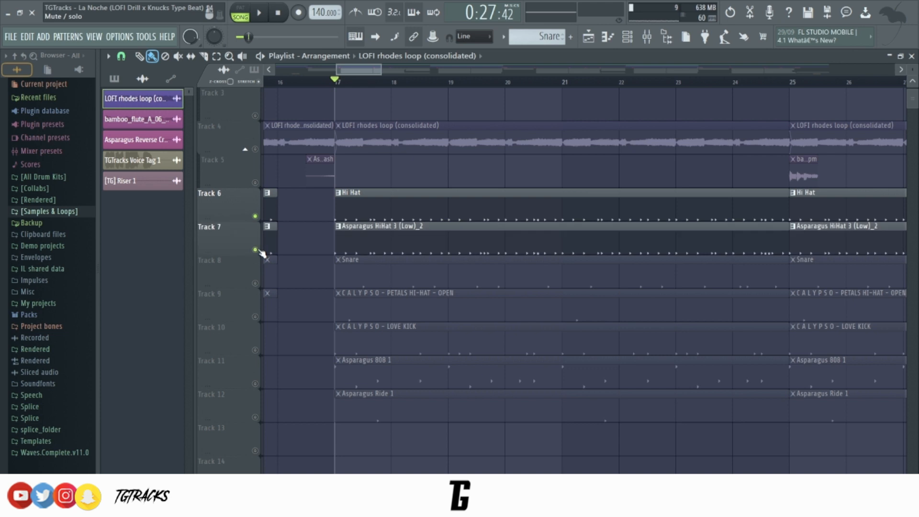
left_click(256, 283)
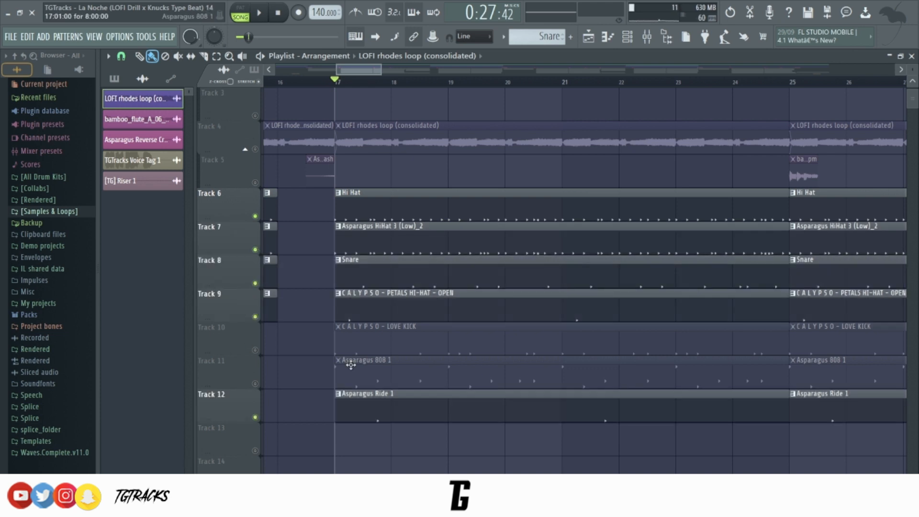
key("space")
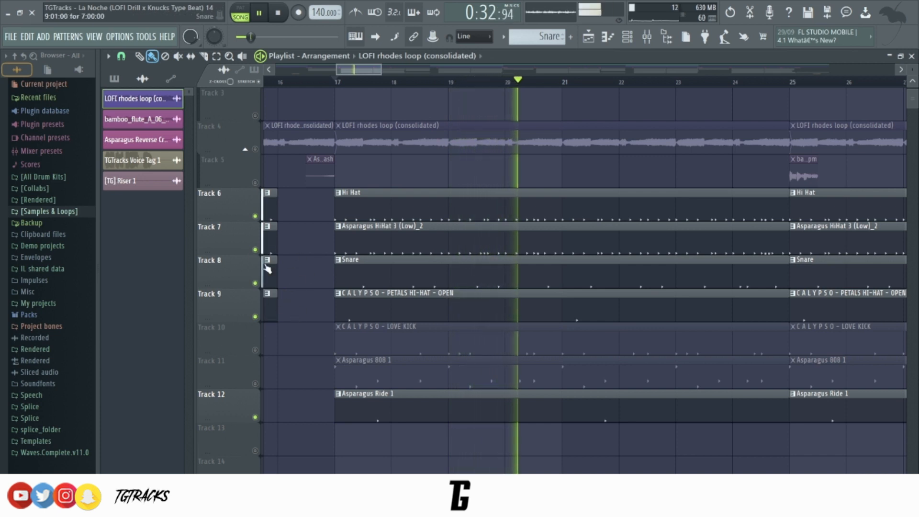
key("space")
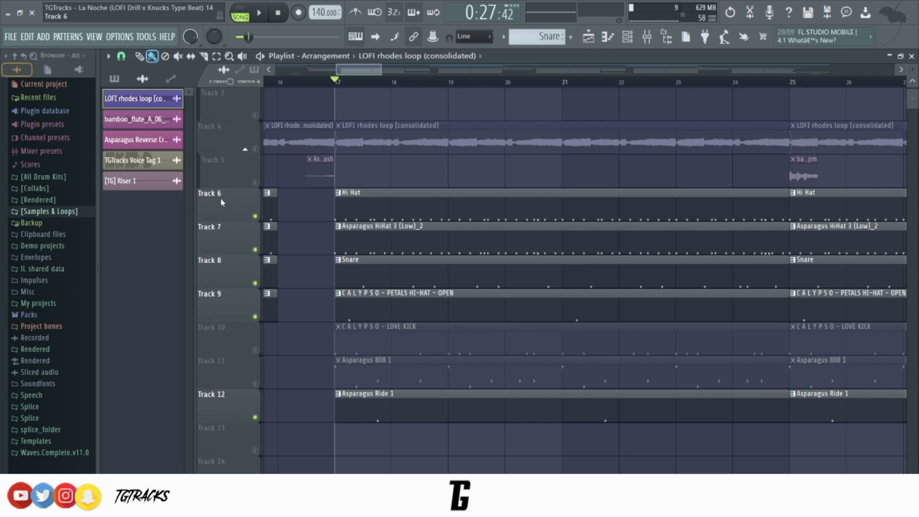
- Solo the Hi Hat track and play the Hi Hat and Asparagus HiHat 3 (Low)_2 patterns in the piano roll
right_click(255, 216)
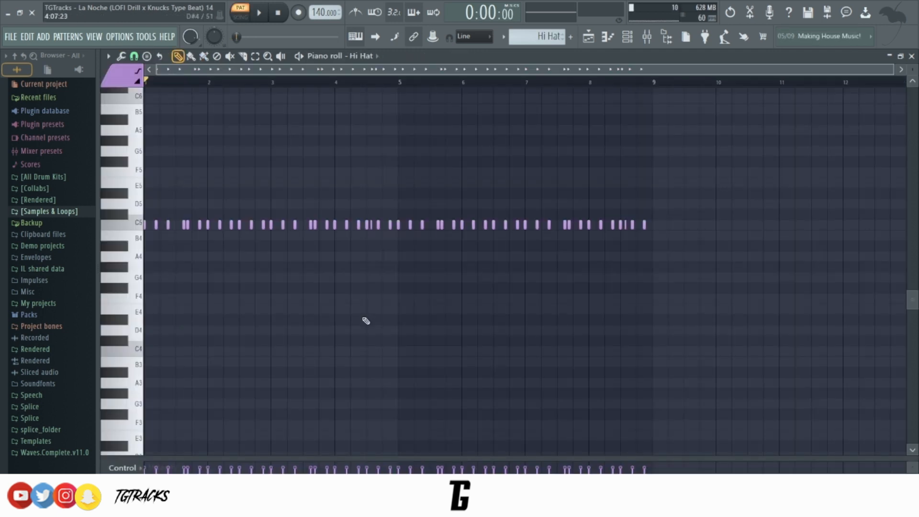
key("space")
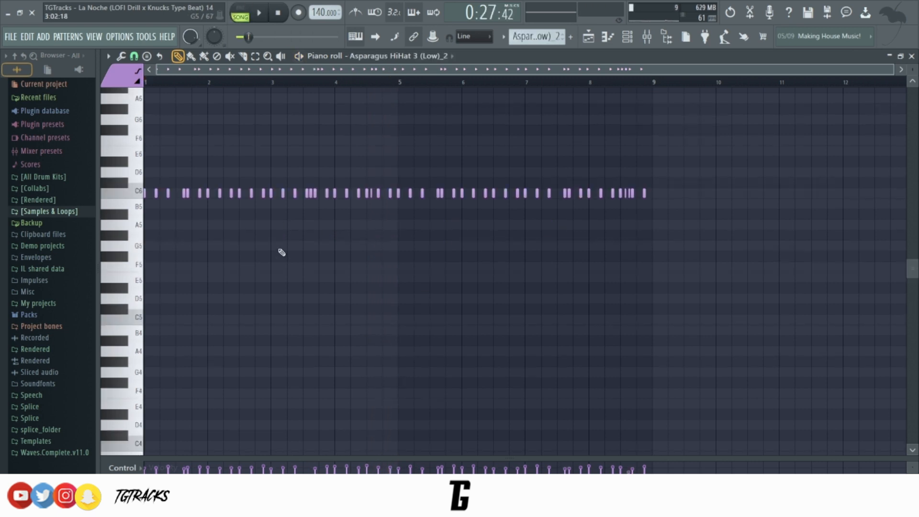
scroll(372, 362, "up", 1)
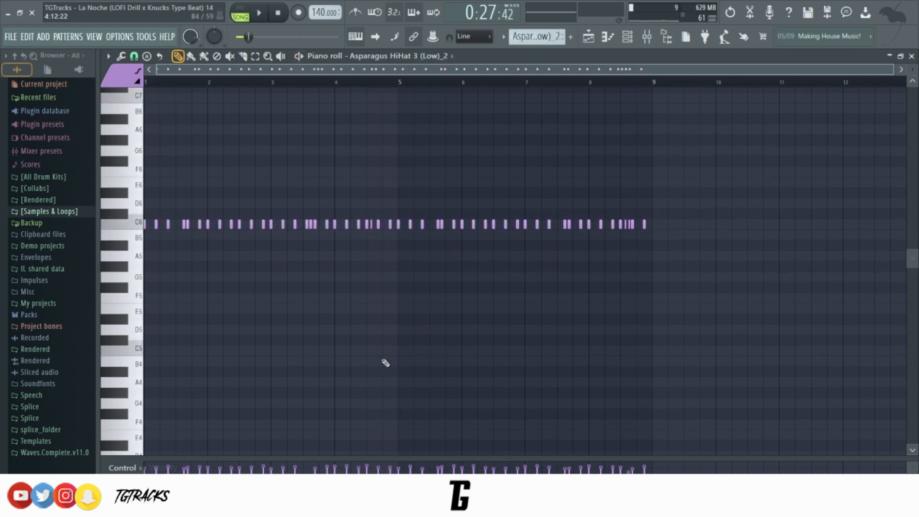
scroll(367, 367, "up", 2)
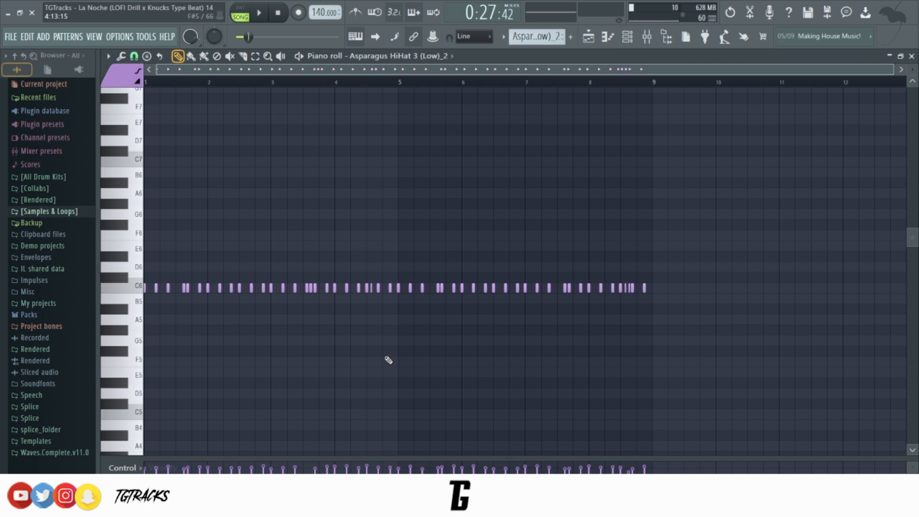
key("space")
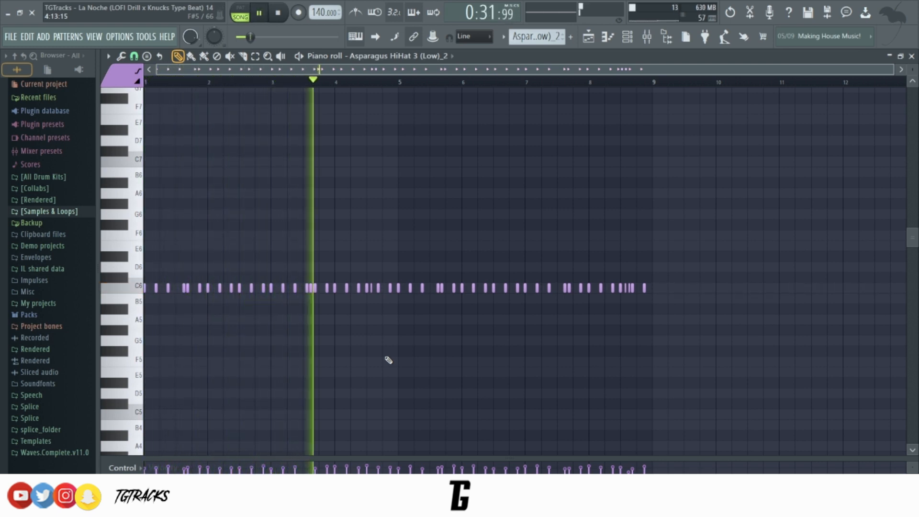
key("space")
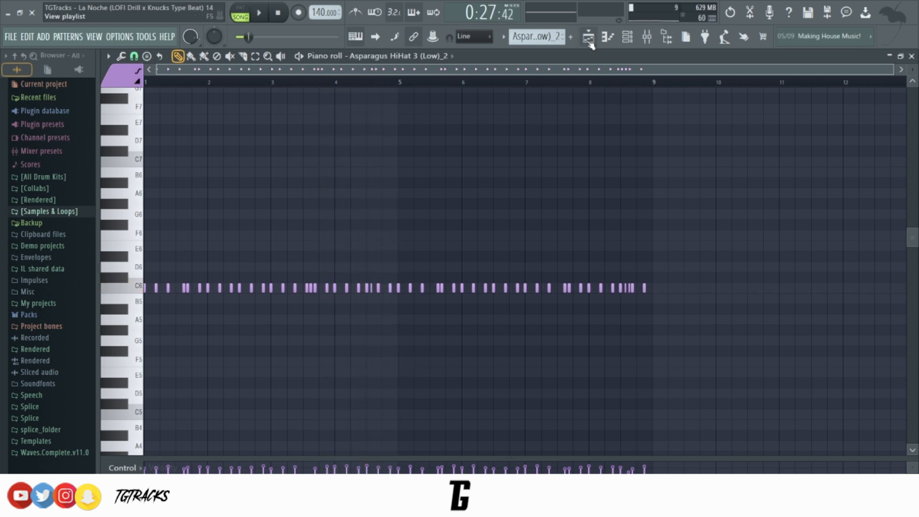
- Return to the playlist and play both hi-hat tracks together from bar 17
left_click(589, 41)
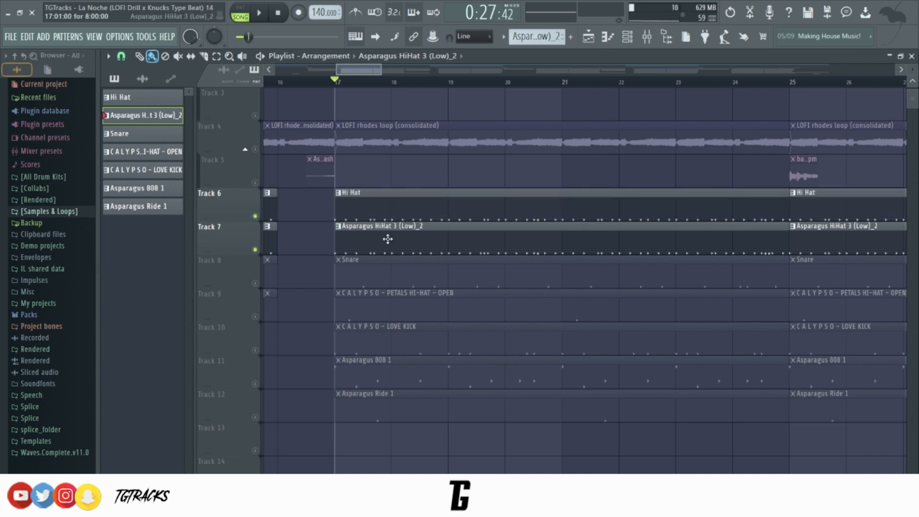
key("space")
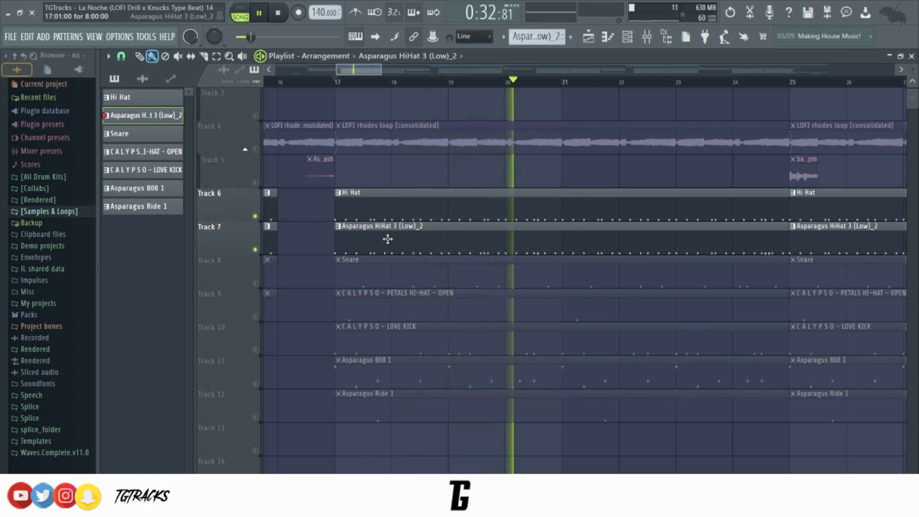
key("space")
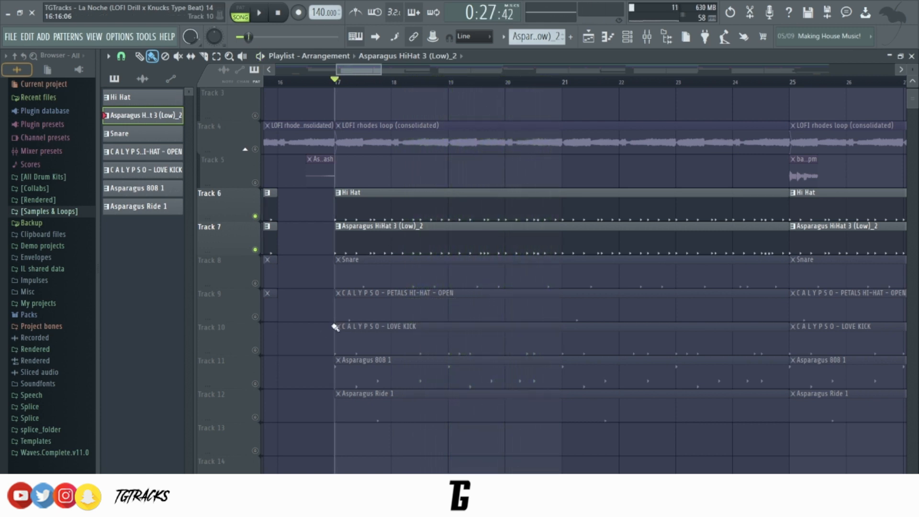
- Open the Snare pattern in the piano roll and play it
double_click(266, 281)
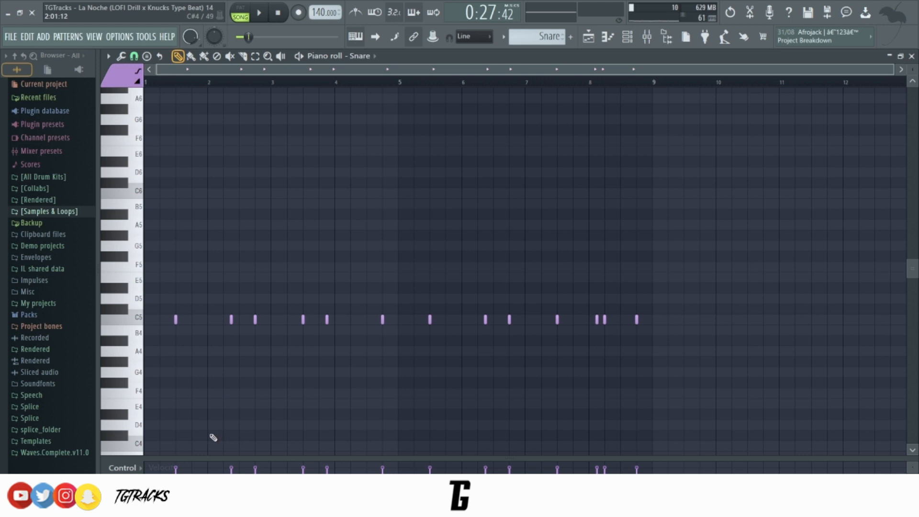
key("space")
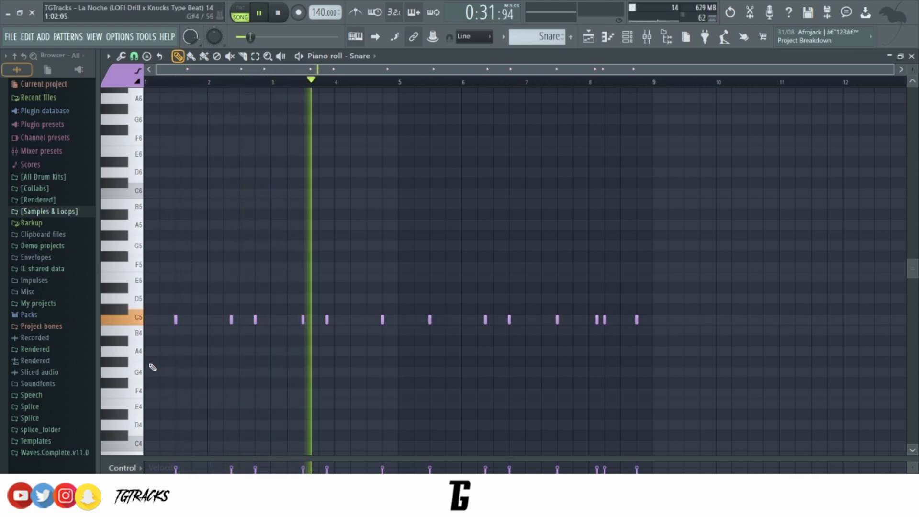
key("space")
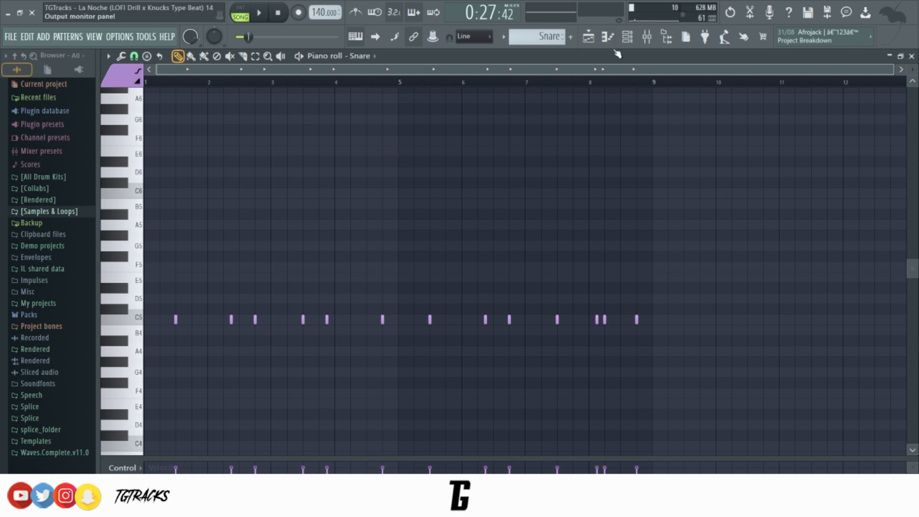
- Examine and play the CALYPSO - PETALS HI-HAT - OPEN and Asparagus Ride 1 patterns in the piano roll
left_click(589, 37)
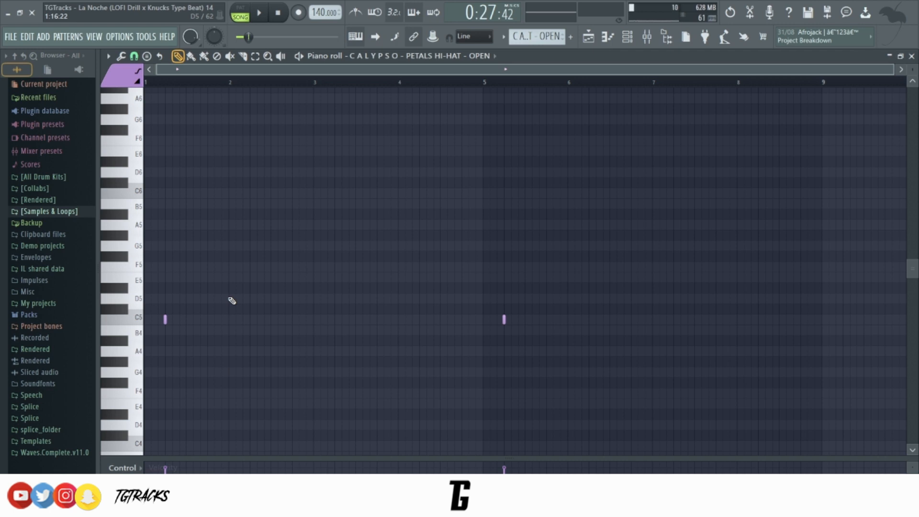
key("space")
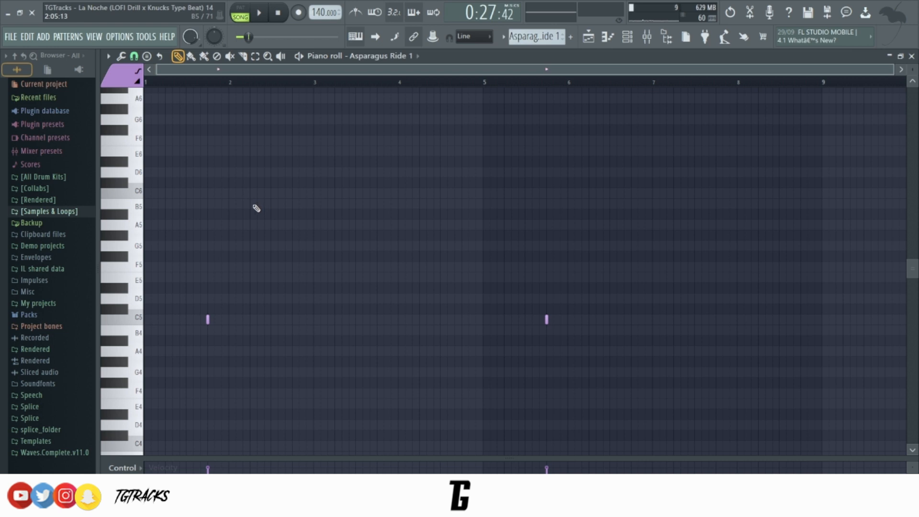
key("space")
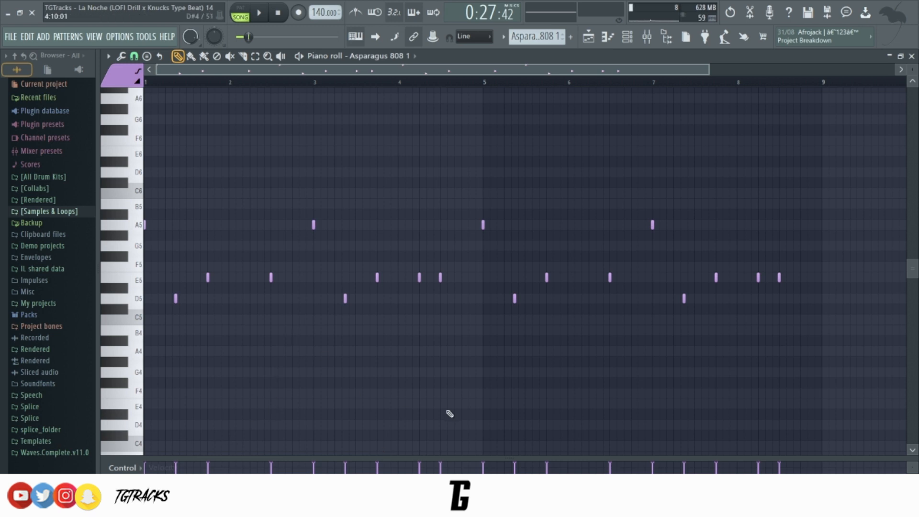
- Play the Asparagus 808 1 and CALYPSO - LOVE KICK patterns in the piano roll
key("space")
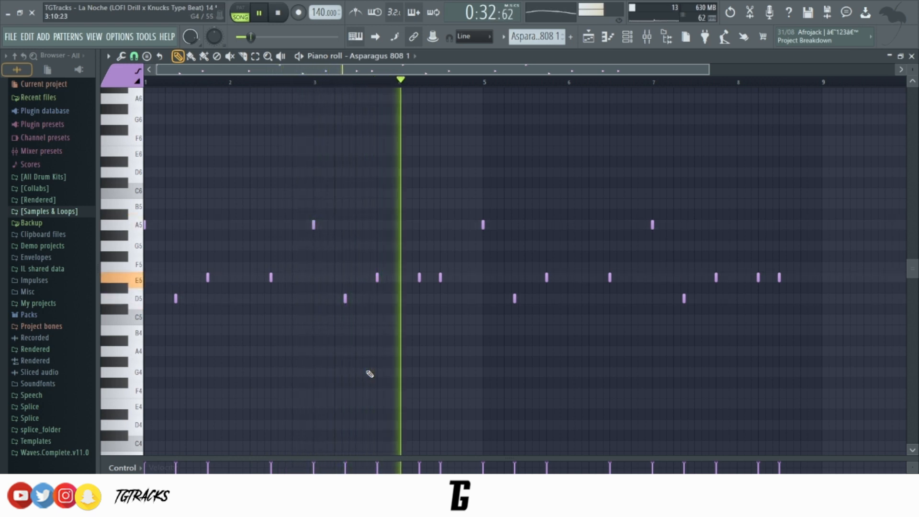
key("space")
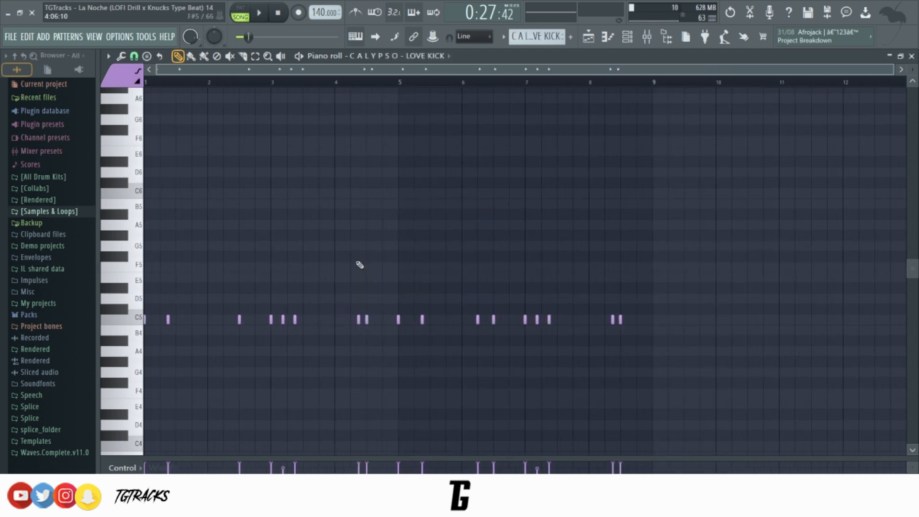
key("space")
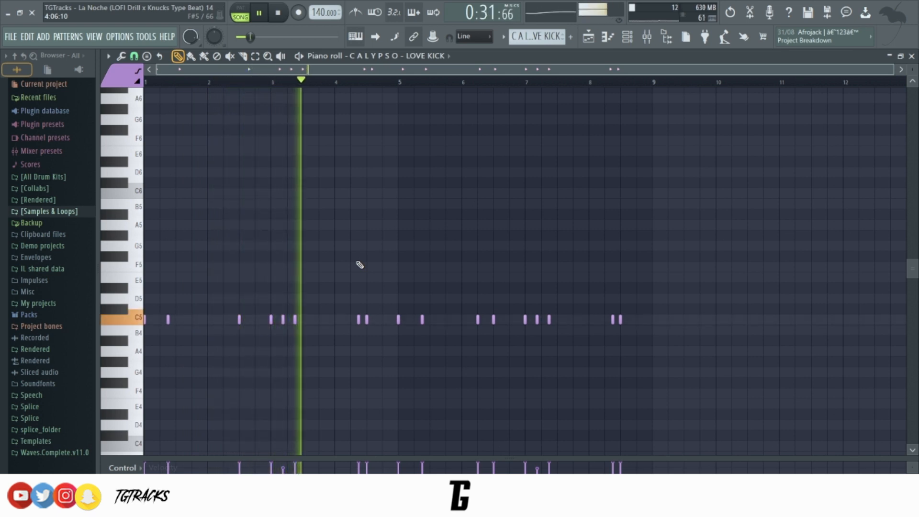
key("space")
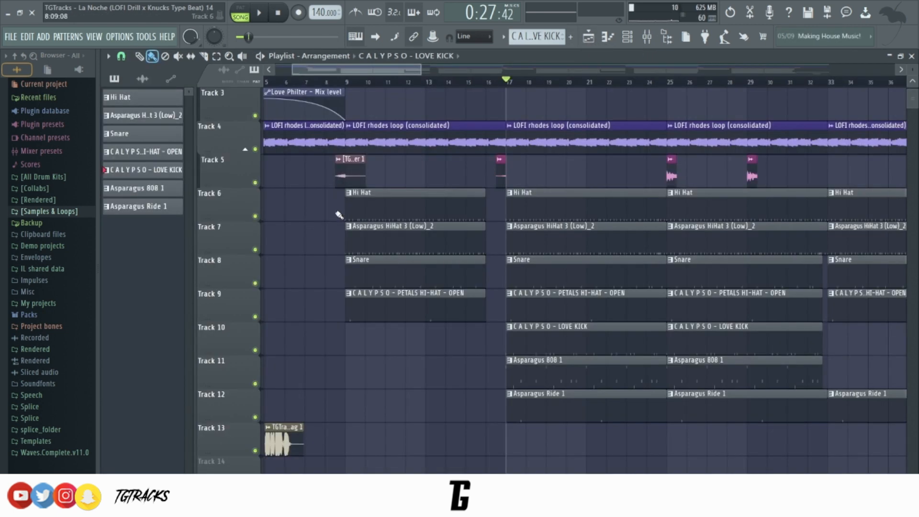
- Return to the playlist and play the full arrangement from bar 16 with all tracks enabled
left_click(588, 37)
left_click(488, 82)
key("space")
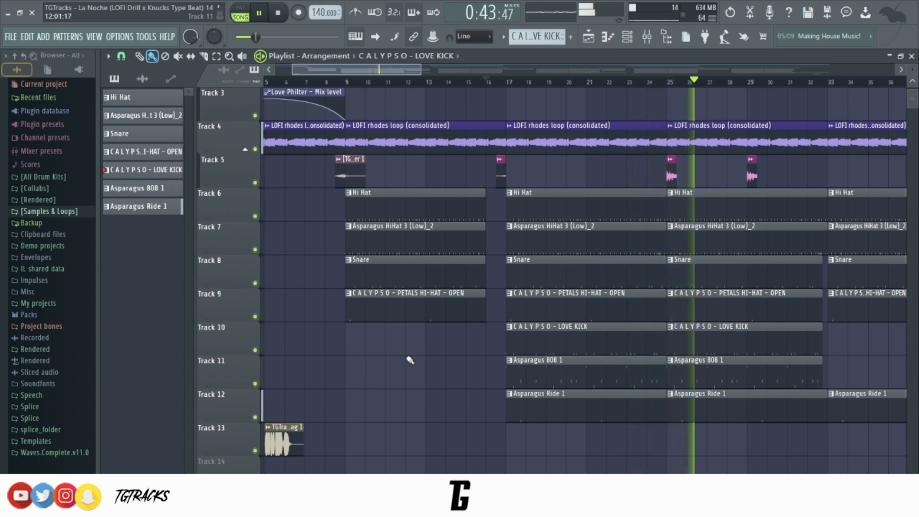
scroll(495, 238, "down", 3)
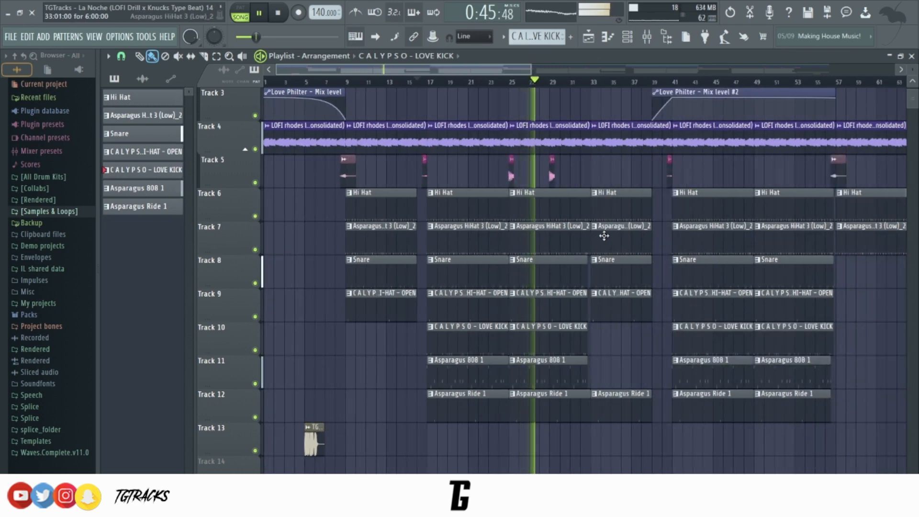
- Play the bamboo flute clip with the LOFI rhodes loop from bar 25, with the other tracks muted, and show the flute's mixer channel
scroll(613, 233, "up", 2)
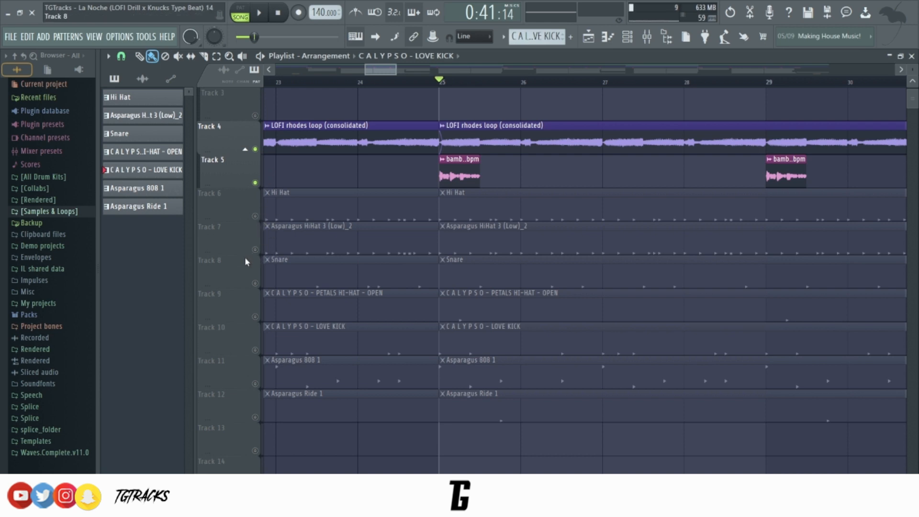
key("space")
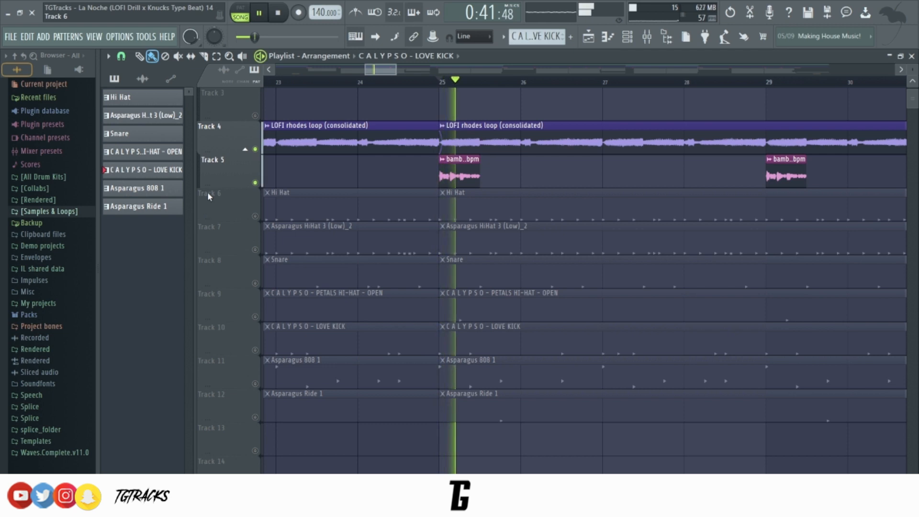
key("space")
key("F9")
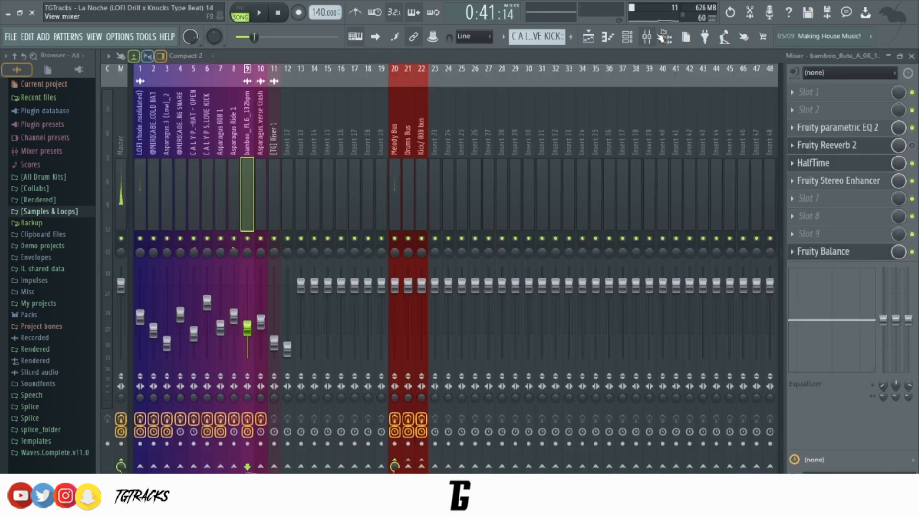
- Solo the bamboo flute channel in the mixer and play it to compare its sound with HalfTime off and on
left_click(913, 163)
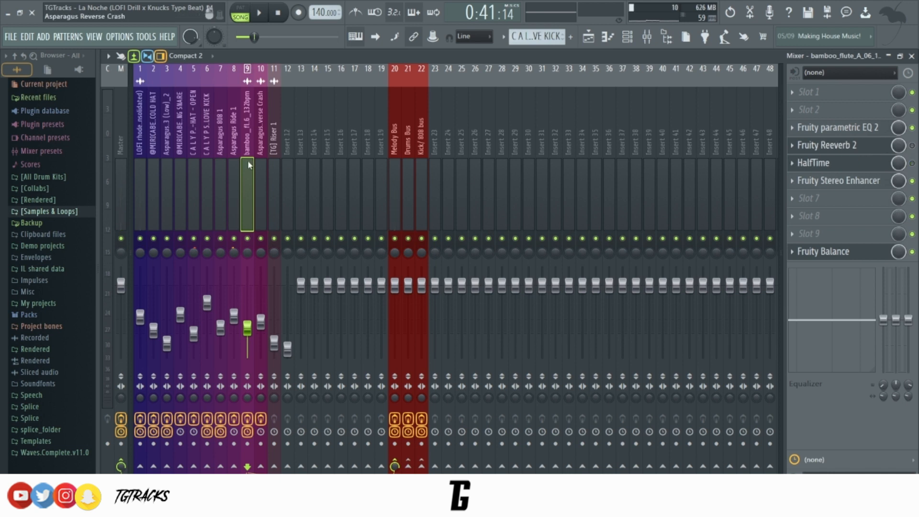
right_click(249, 242)
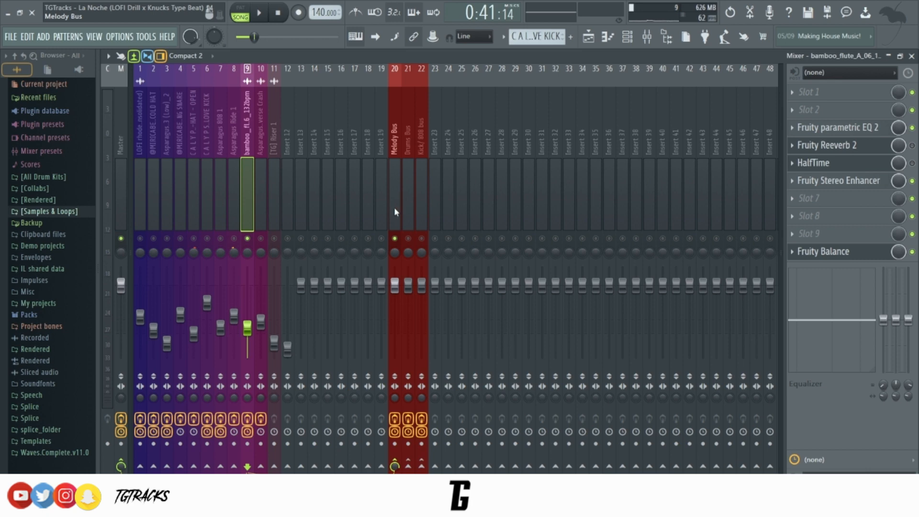
key("F5")
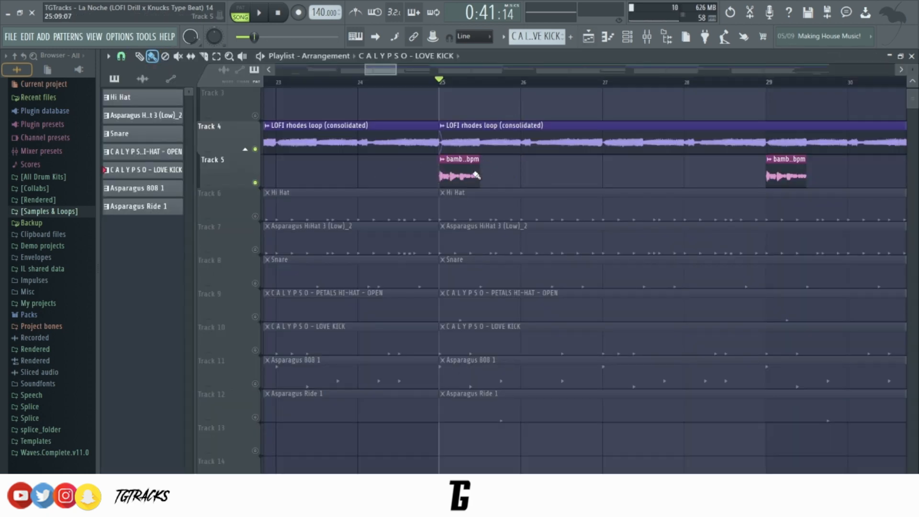
left_click(628, 37)
left_click(647, 37)
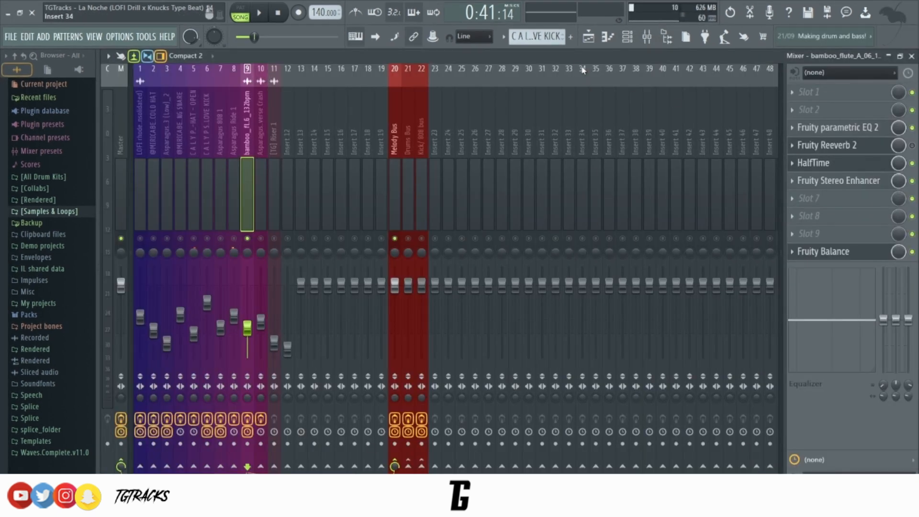
key("space")
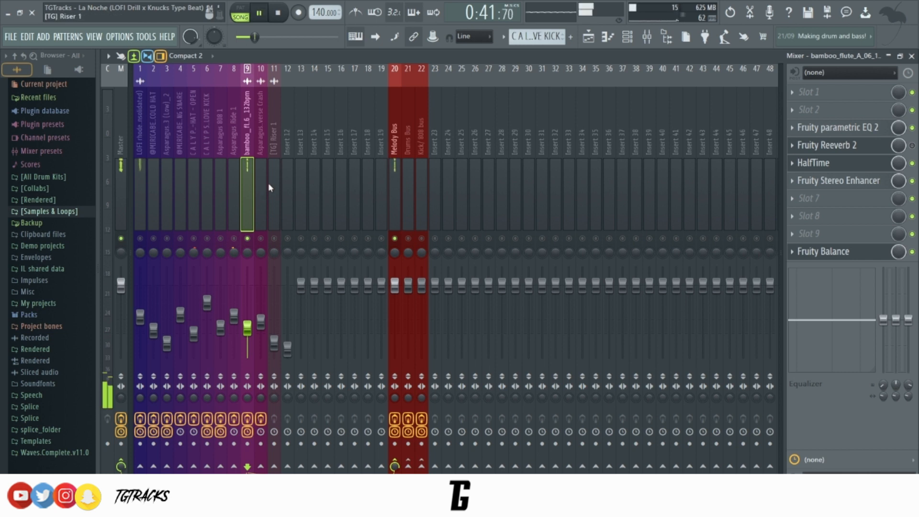
key("space")
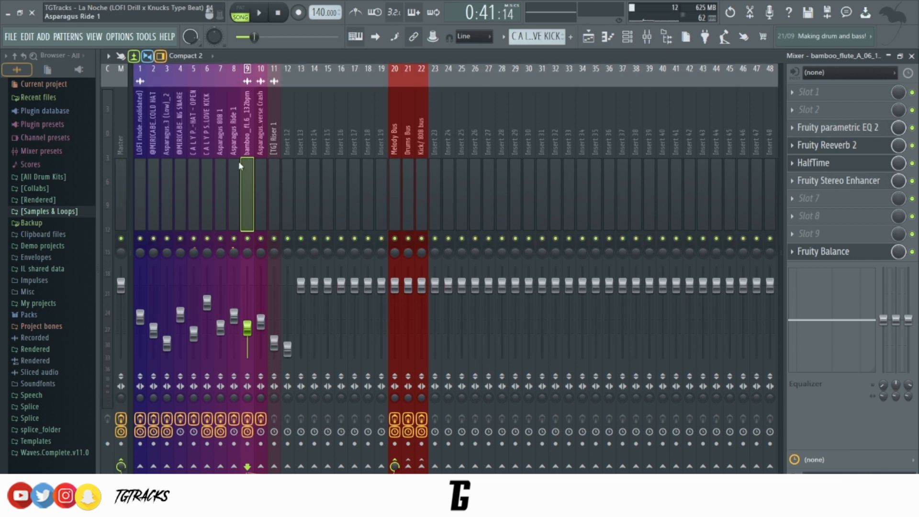
- Return to the playlist and play the Love Philter - Mix level #2 automation section from bar 39
left_click(589, 36)
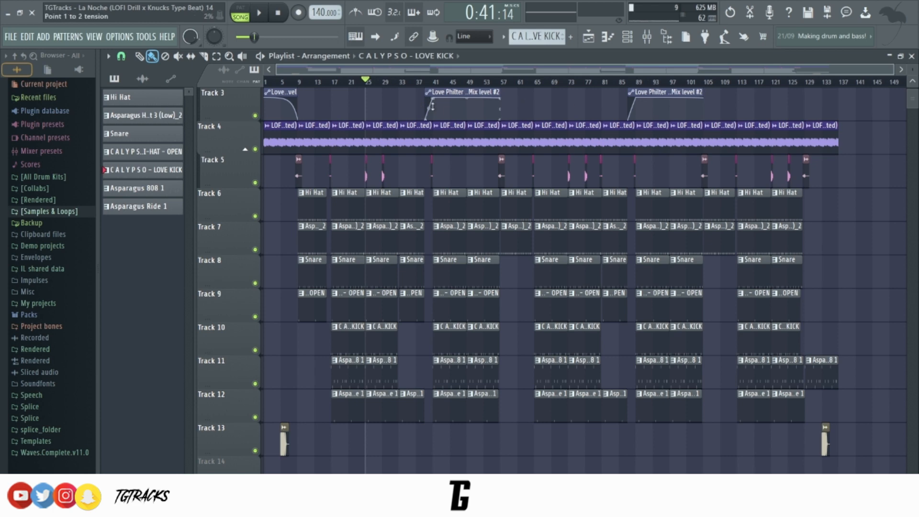
scroll(414, 109, "up", 3)
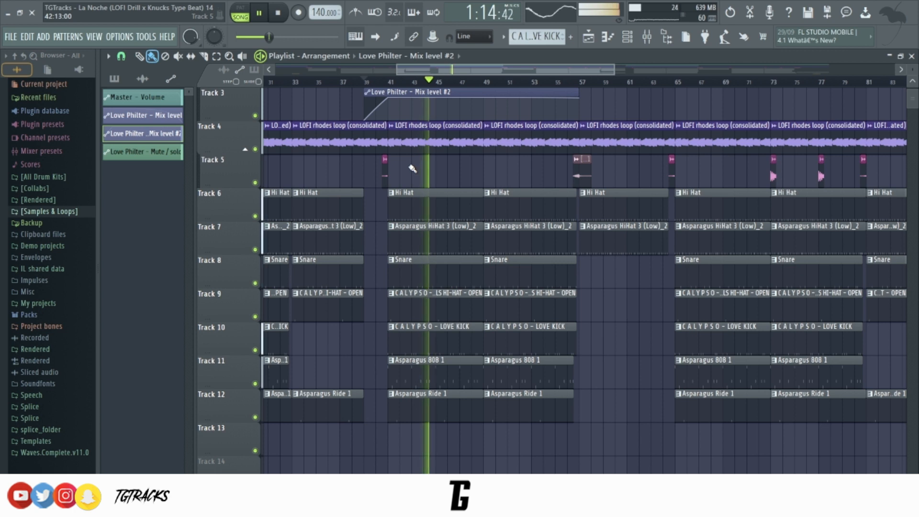
key("space")
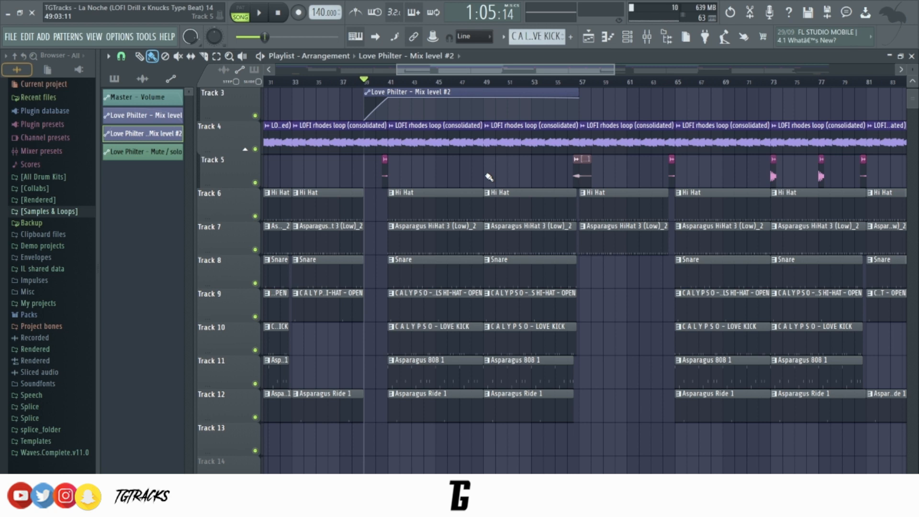
- Show the LOFI rhodes loop mixer channel and examine its Fruity Love Philter effect and mix level
left_click(665, 37)
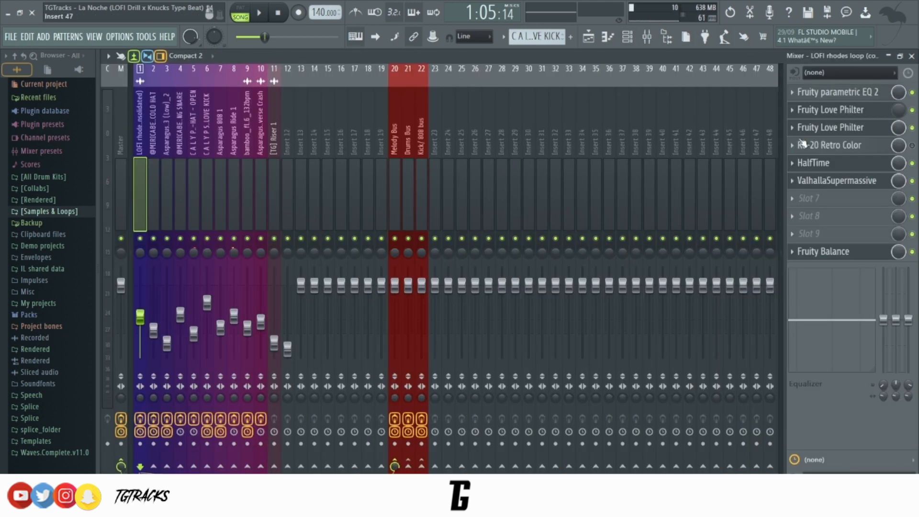
left_click(838, 128)
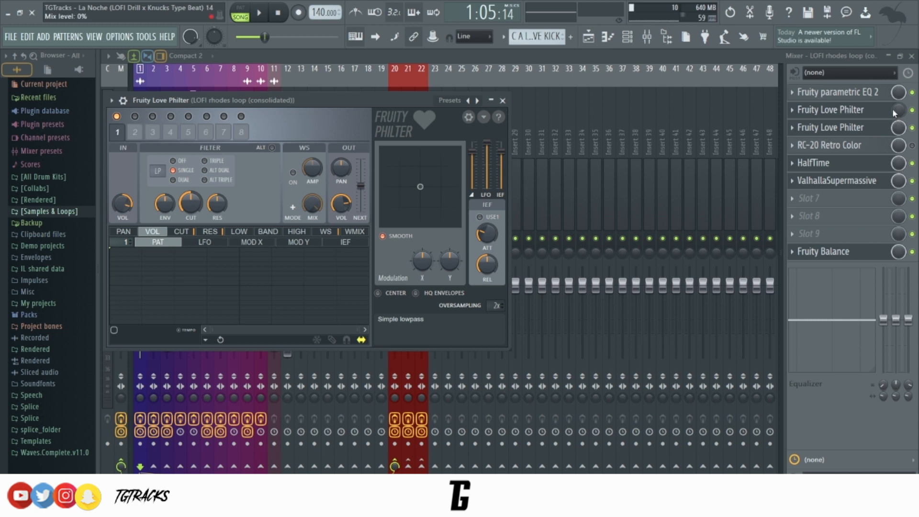
key("Escape")
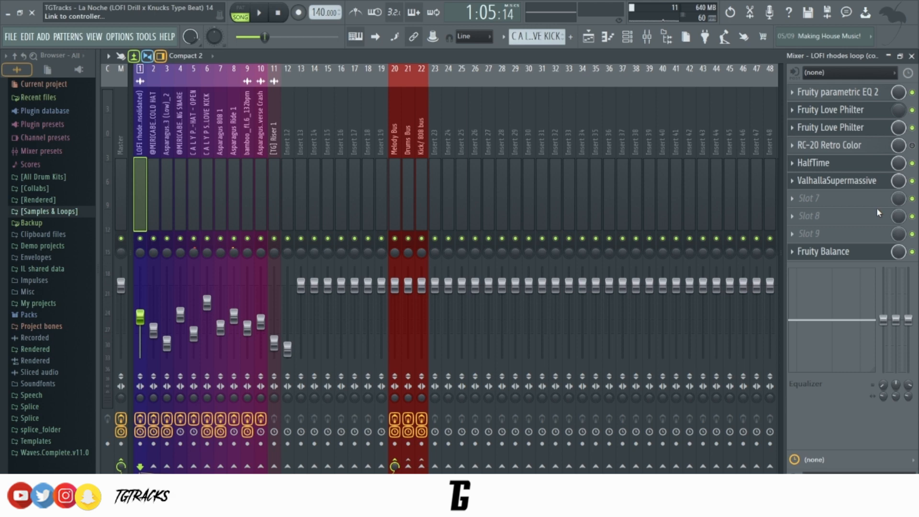
- Try a Love Philter - Mix level #2 curve that drops at bar 41, and play it on the soloed LOFI rhodes loop
left_click(596, 37)
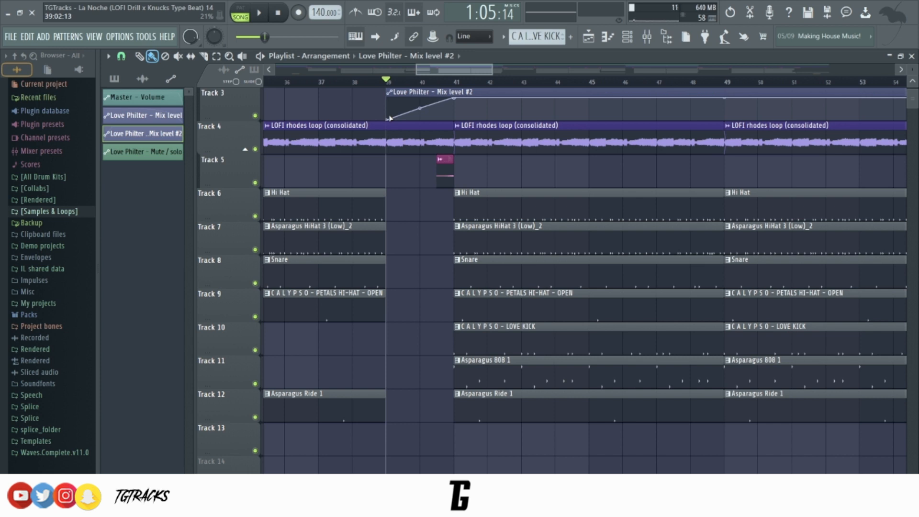
left_click_drag(388, 120, 389, 98)
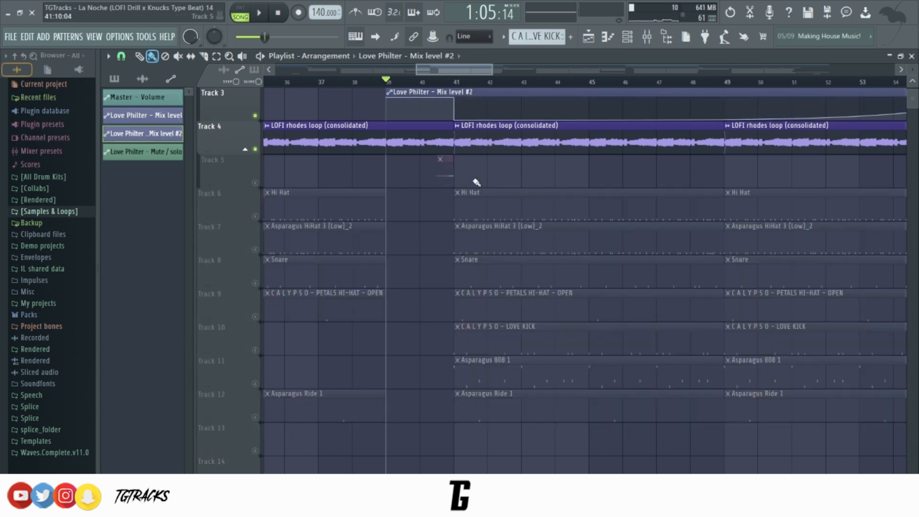
key("space")
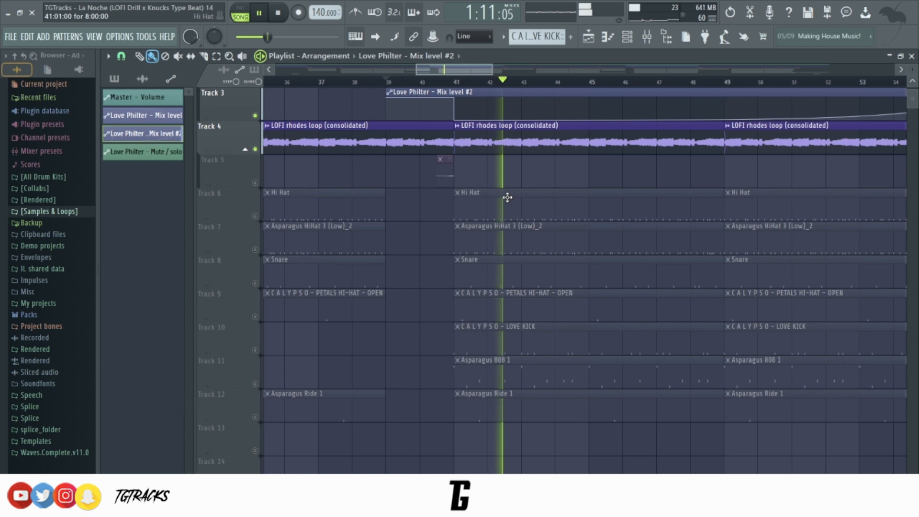
key("space")
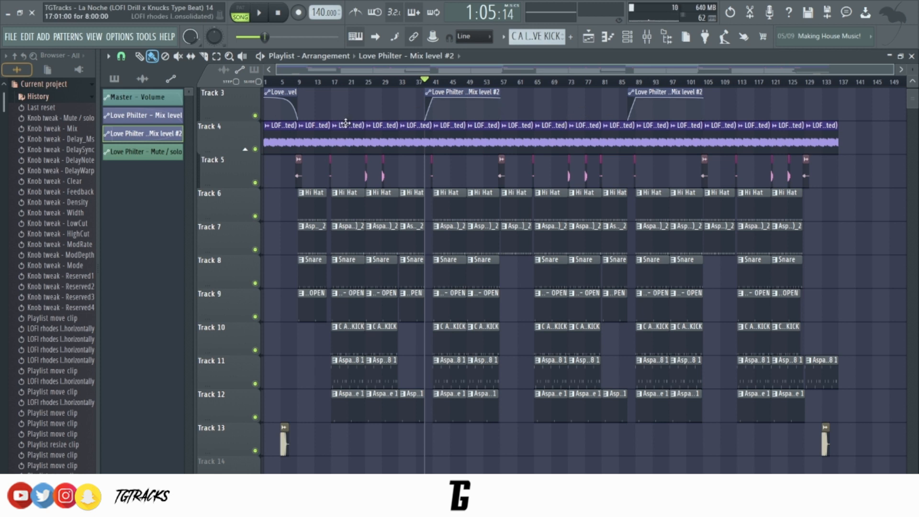
- Examine the reverse crash transition from bar 64 and the full arrangement, and collapse the Current project folder in the browser
key("space")
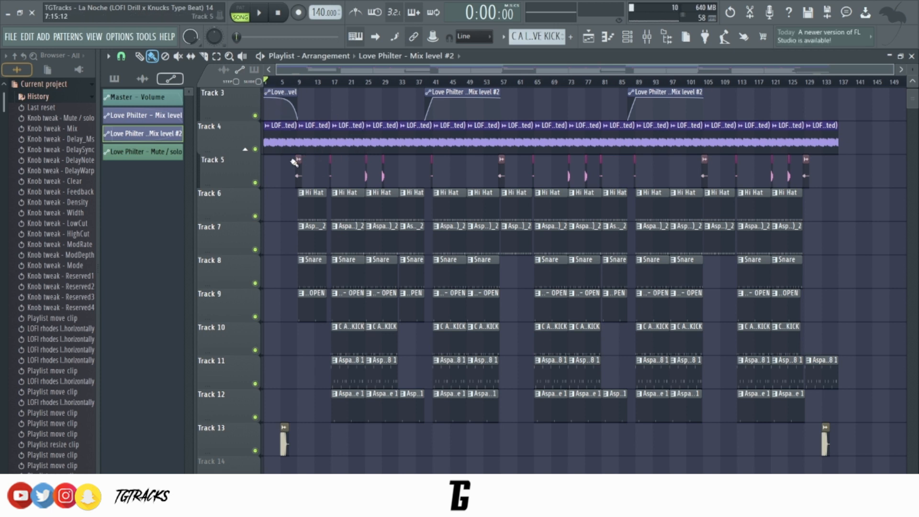
scroll(464, 174, "up", 5)
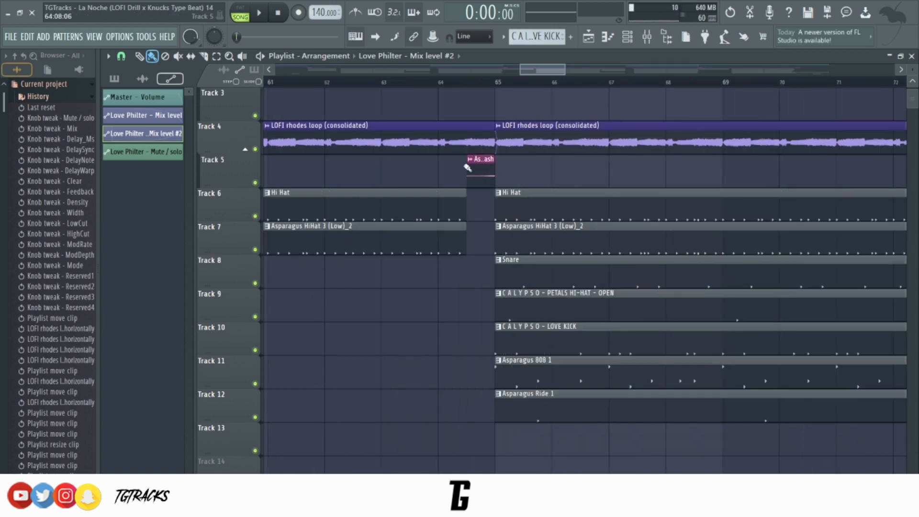
left_click(445, 82)
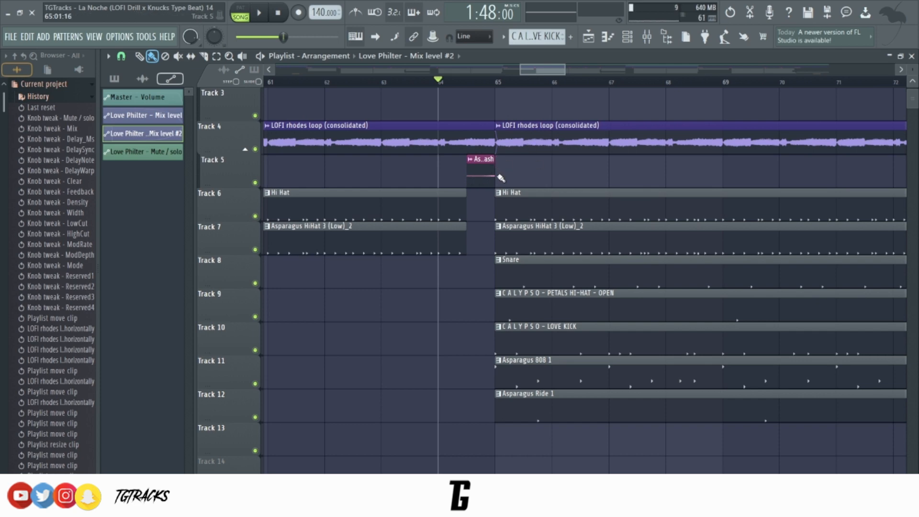
scroll(483, 195, "down", 6)
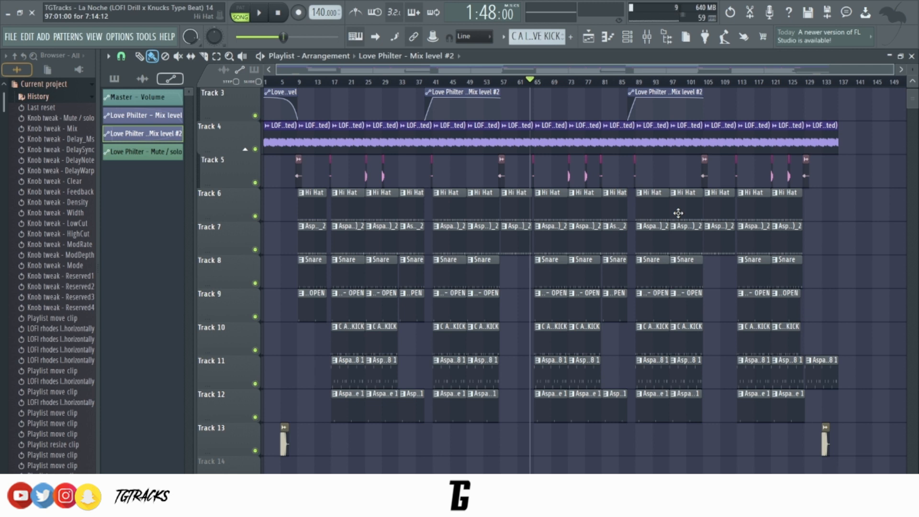
left_click(41, 85)
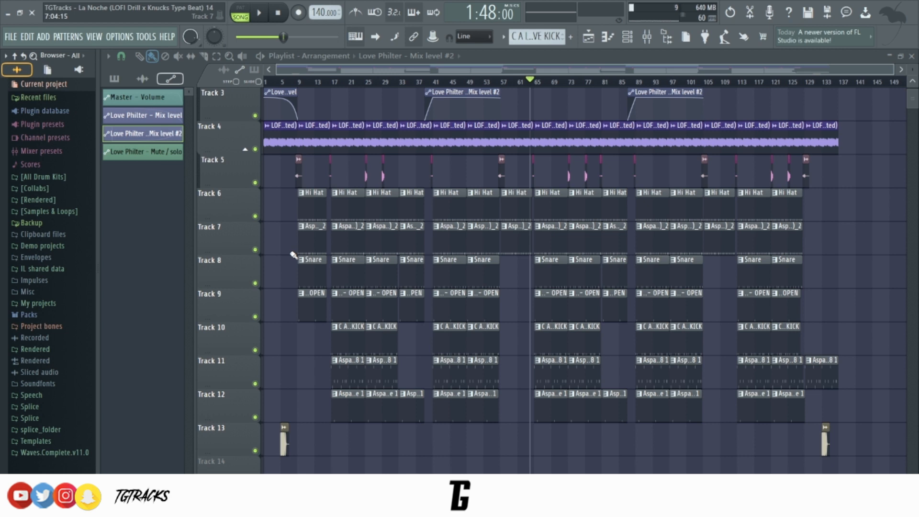